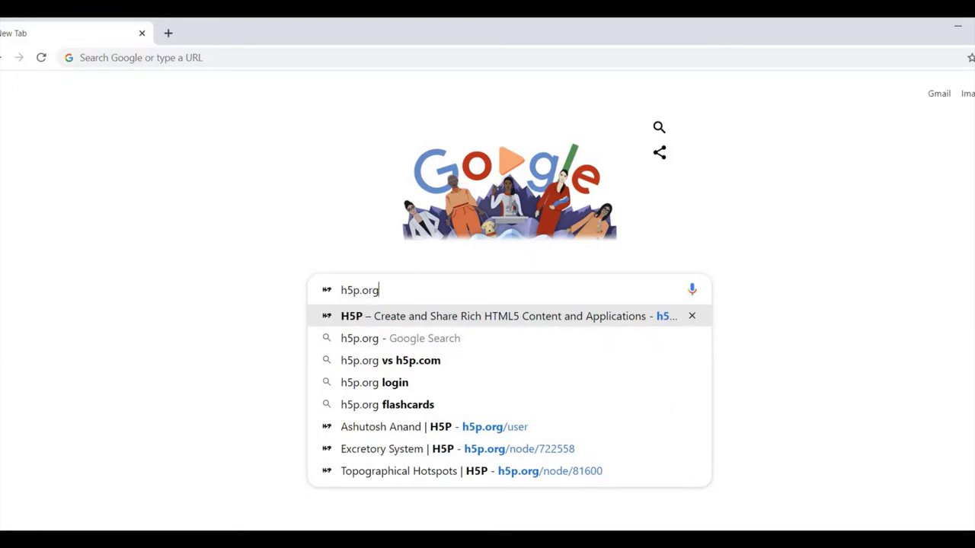
- Open h5p.org and go to the account page
key(Return)
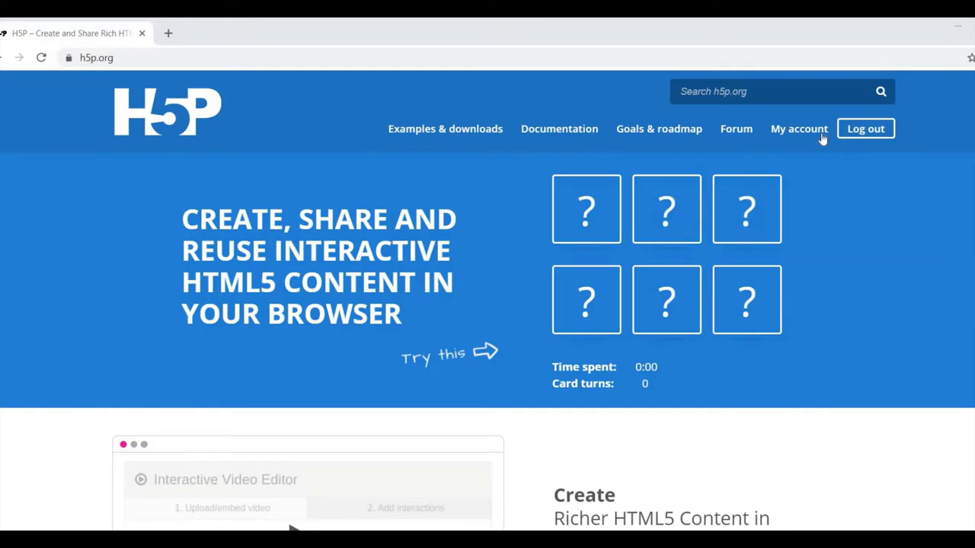
click(823, 137)
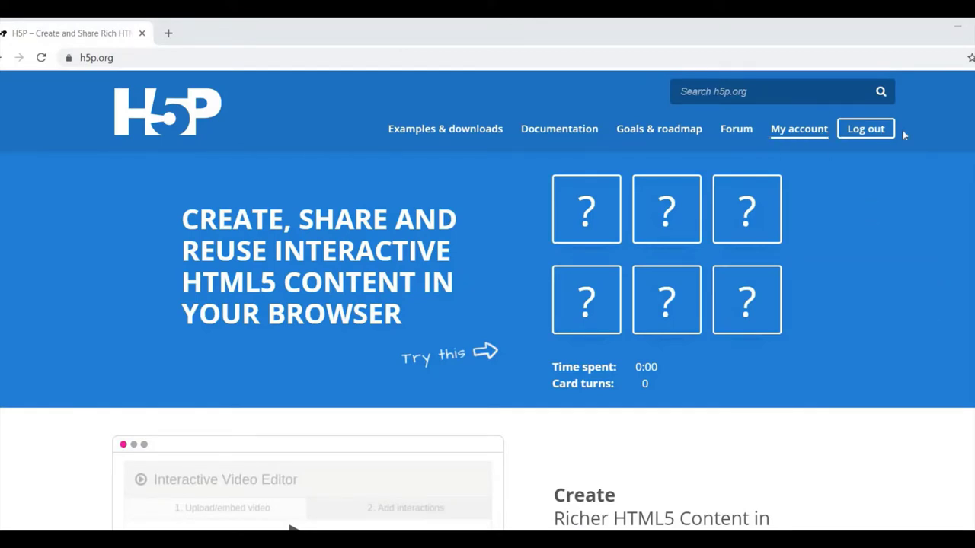
click(807, 136)
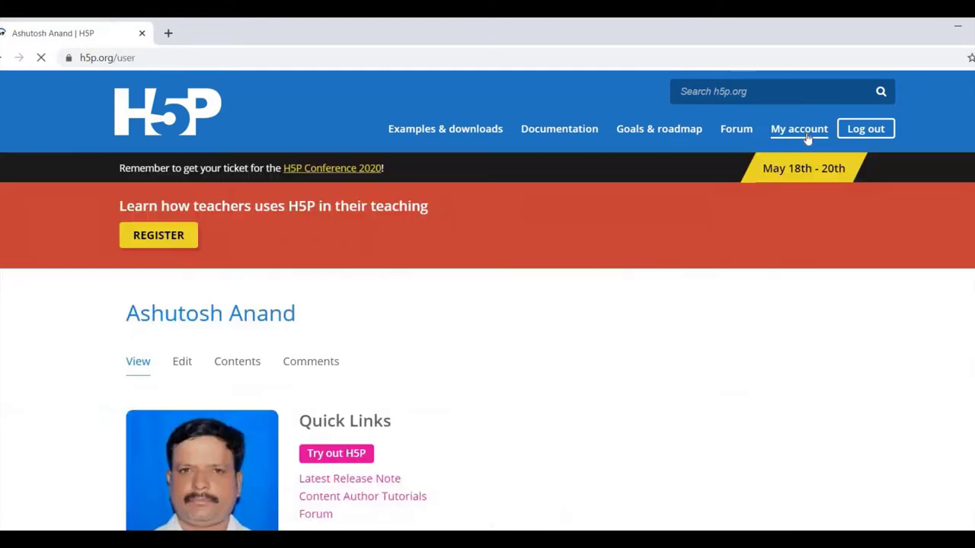
- Start creating new interactive content with Try out H5P from the account page
scroll(939, 315, down, 4)
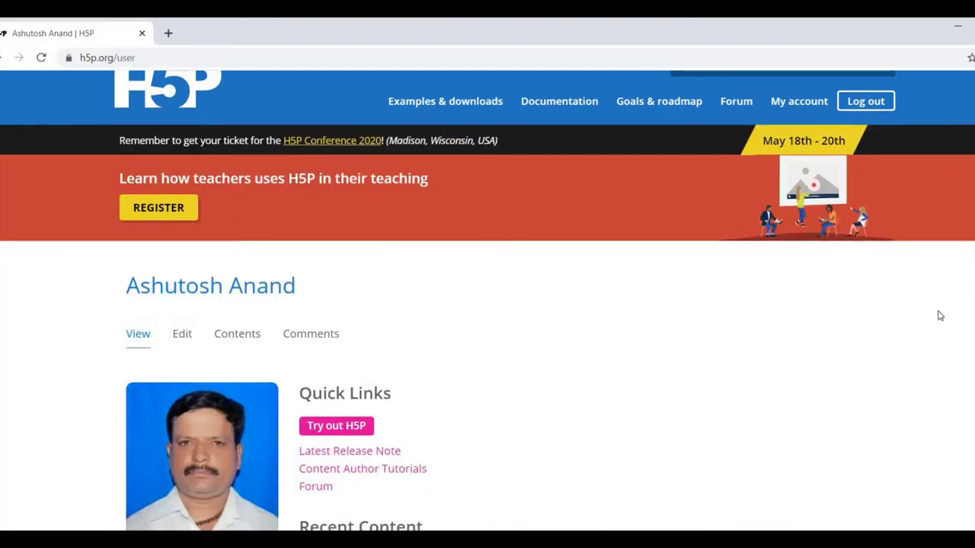
scroll(940, 315, up, 1)
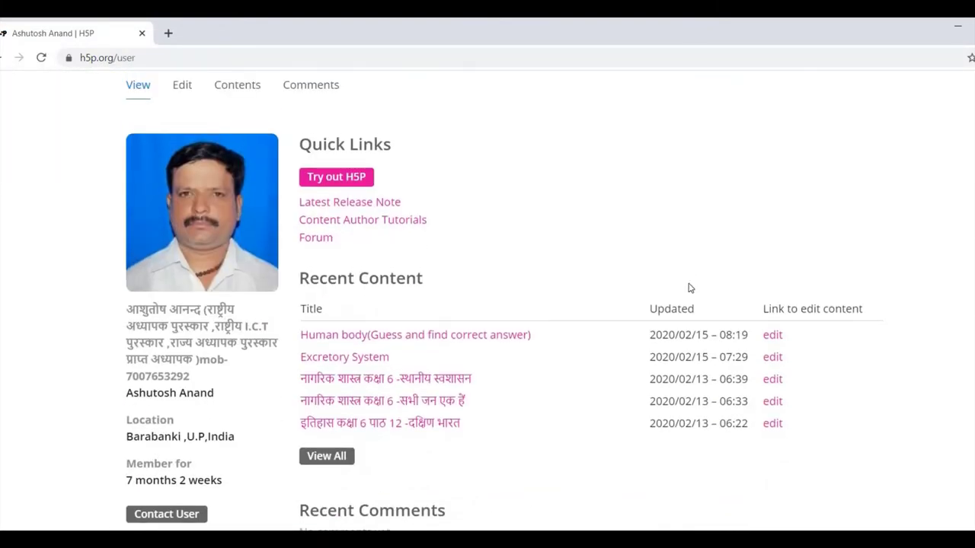
click(323, 183)
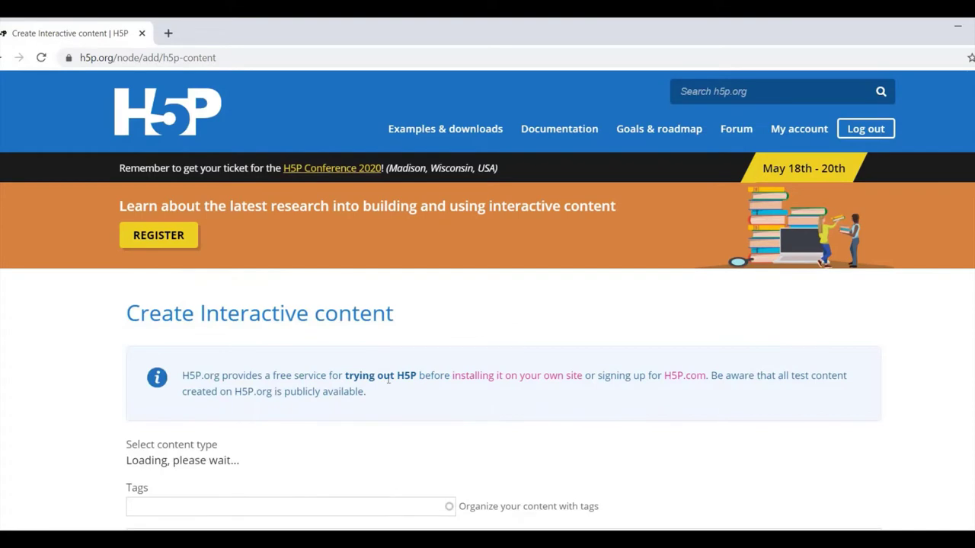
- Look through the available content types and the settings form for an image hotspot question
scroll(389, 381, down, 3)
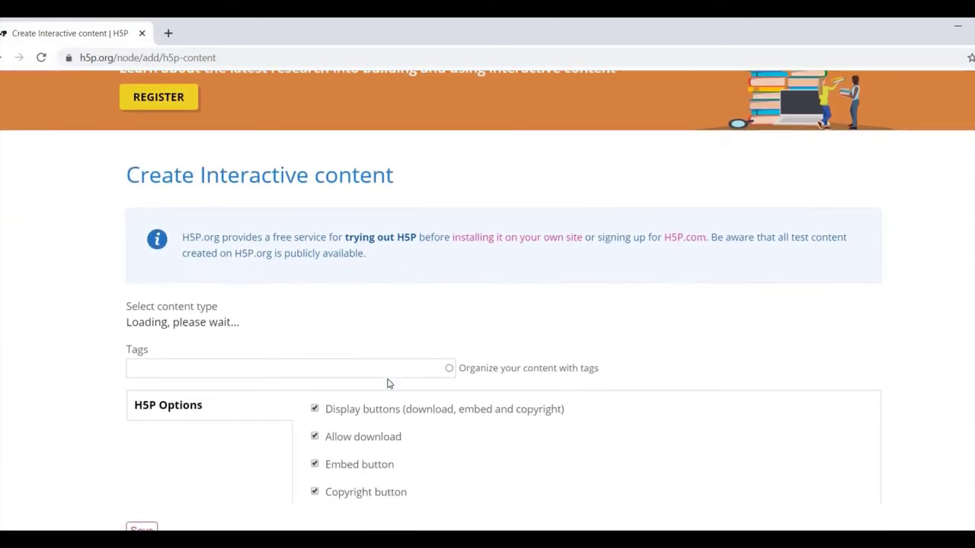
scroll(376, 364, down, 3)
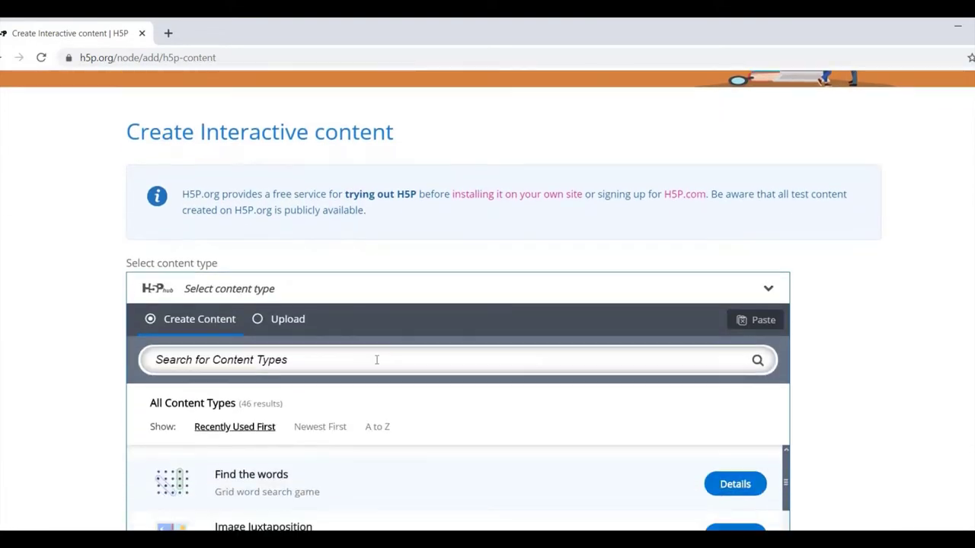
scroll(376, 364, down, 5)
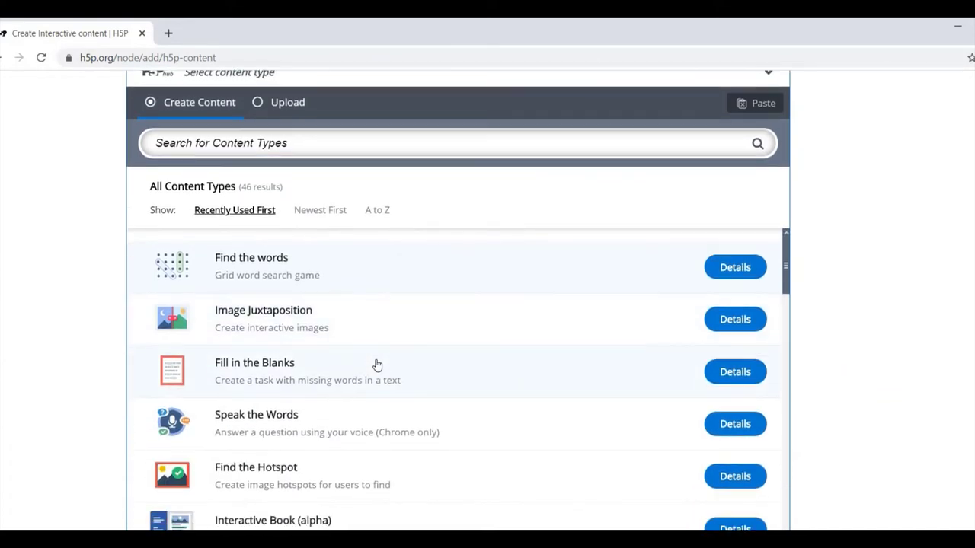
scroll(376, 364, down, 3)
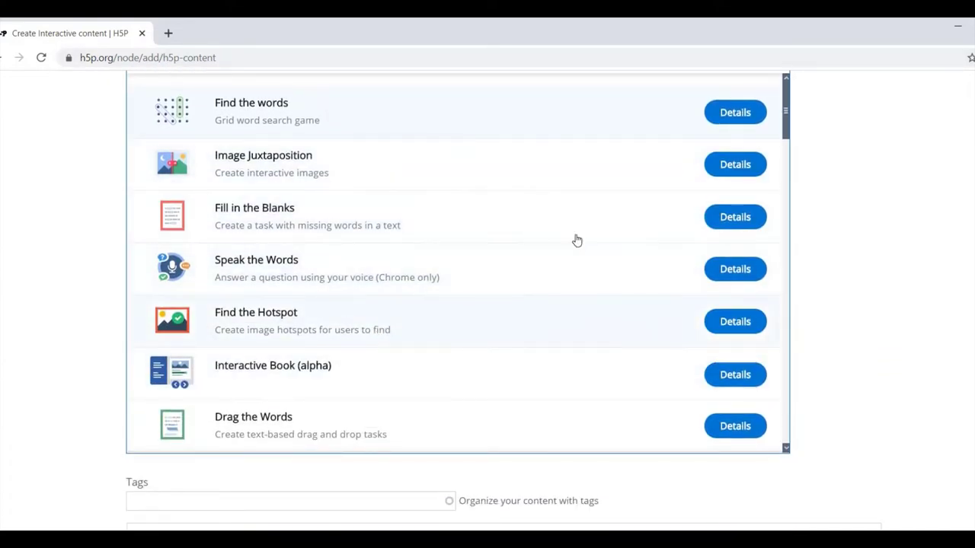
drag(788, 112, 786, 182)
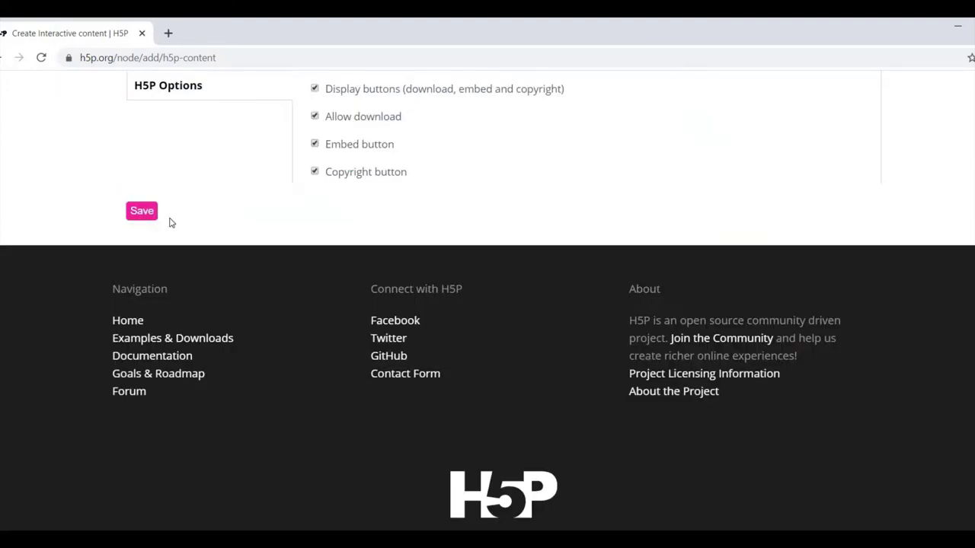
scroll(487, 301, up, 5)
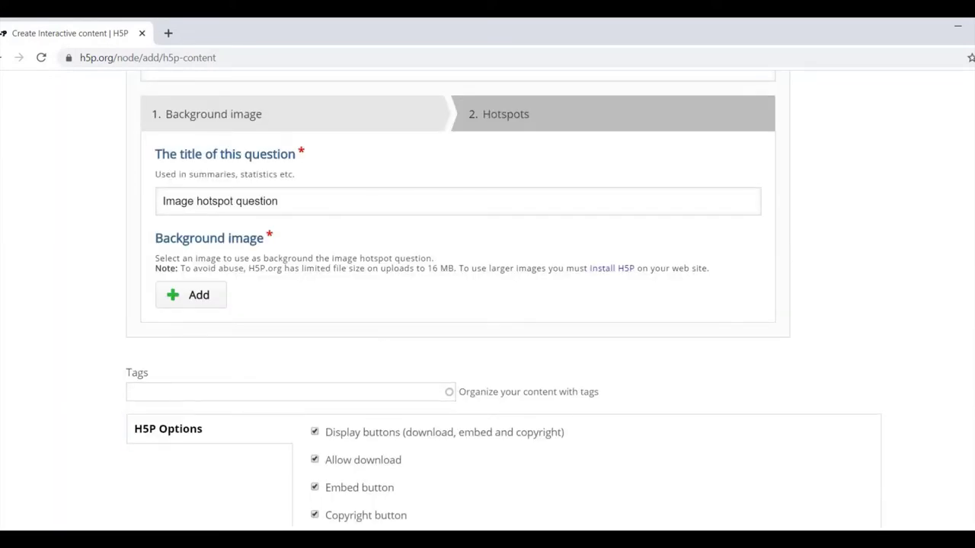
scroll(65, 496, up, 3)
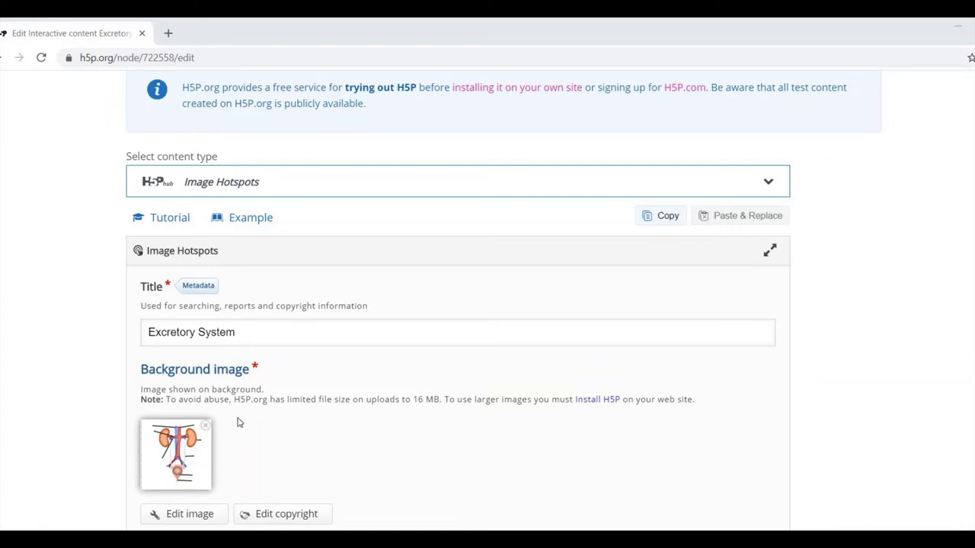
- Review the Excretory System content's title, background image and alternative text, and check the available hotspot icon sources
scroll(438, 448, down, 2)
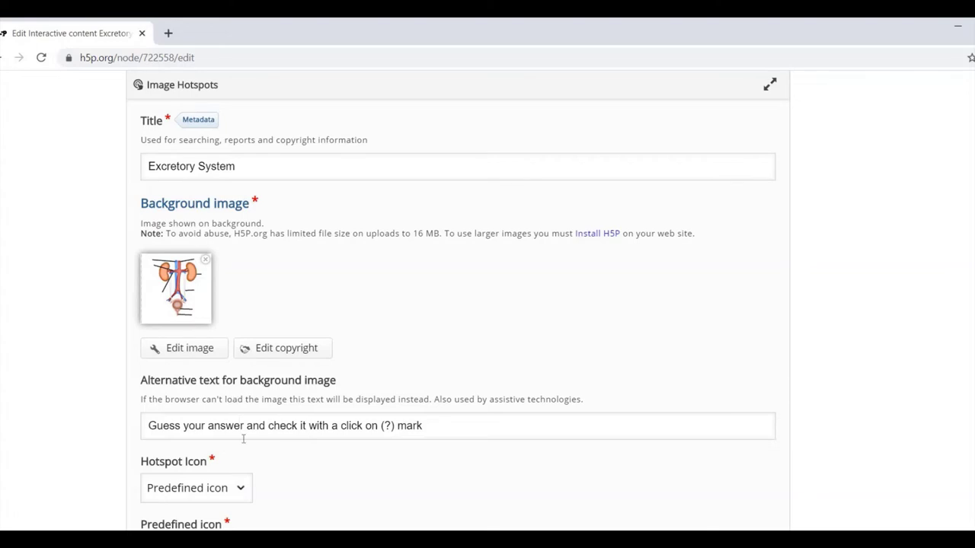
scroll(243, 438, down, 2)
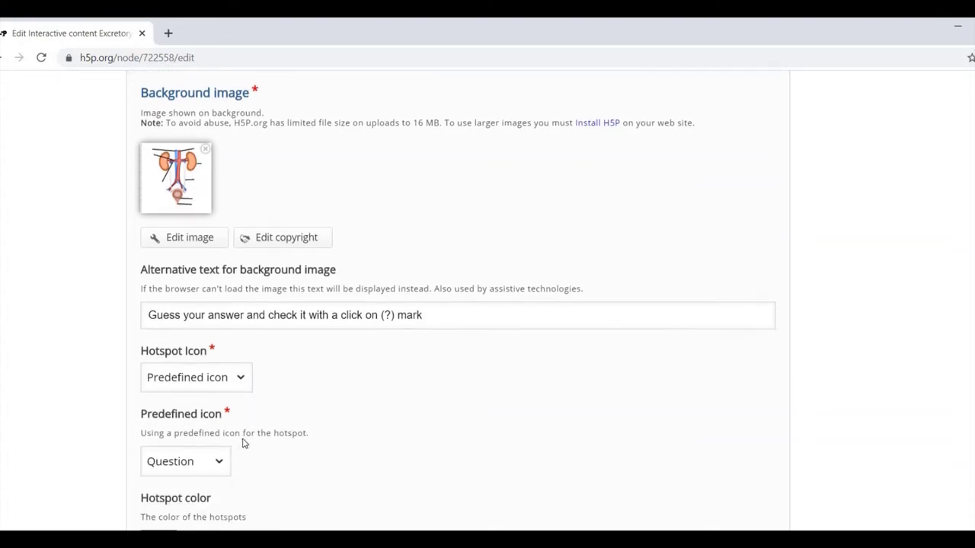
click(241, 383)
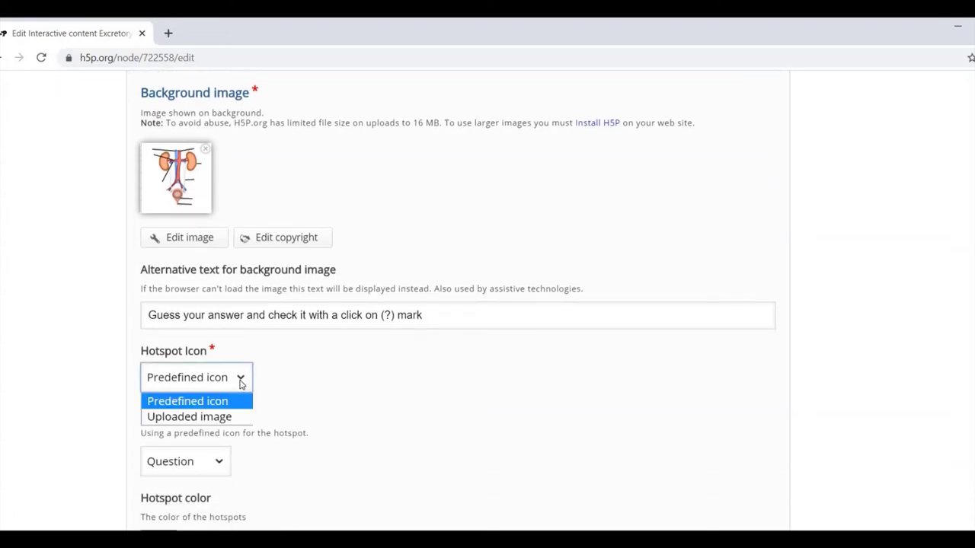
click(288, 389)
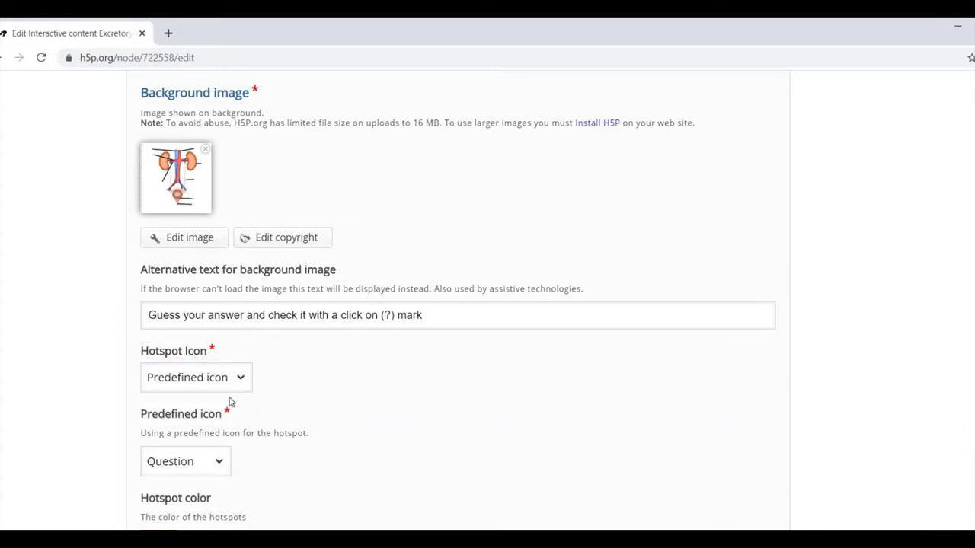
- Choose Question as the predefined icon for the hotspots
scroll(217, 469, down, 2)
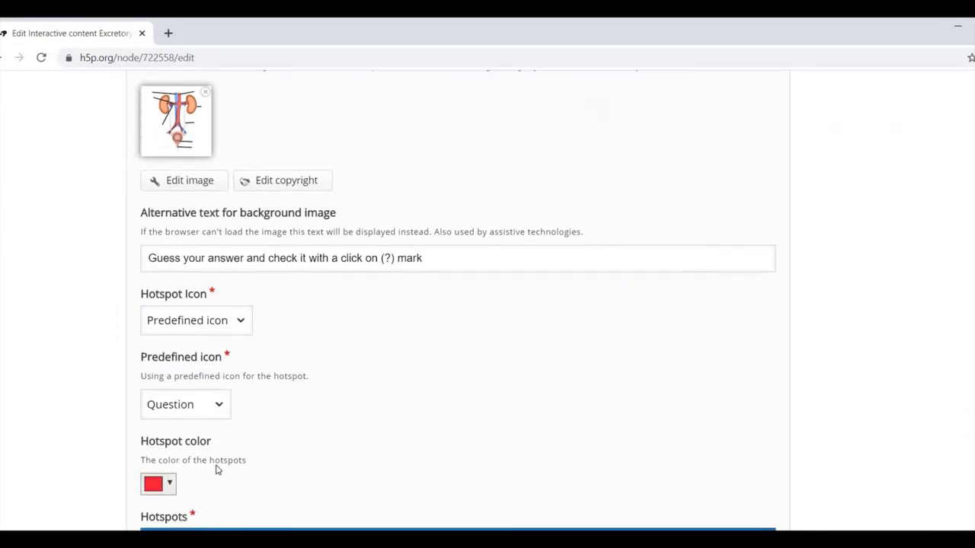
click(219, 351)
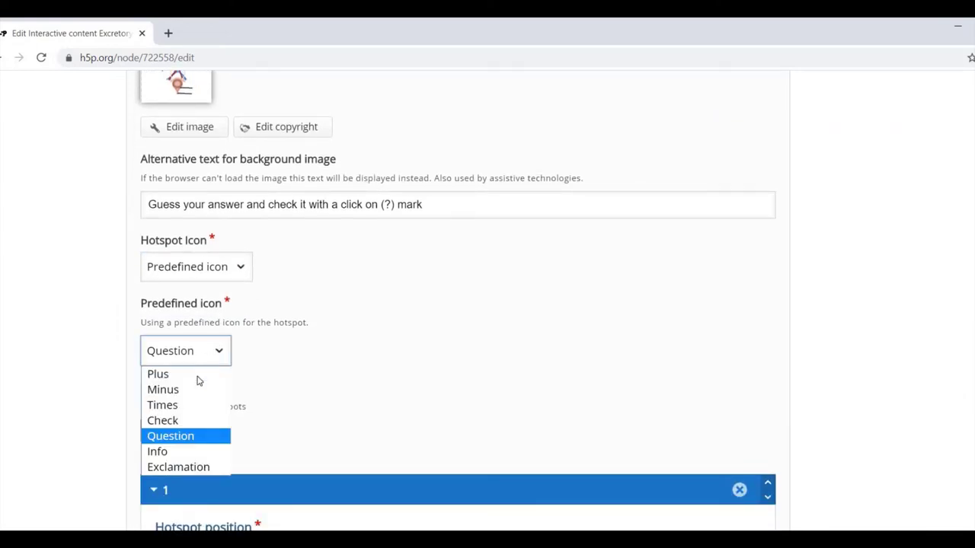
click(171, 436)
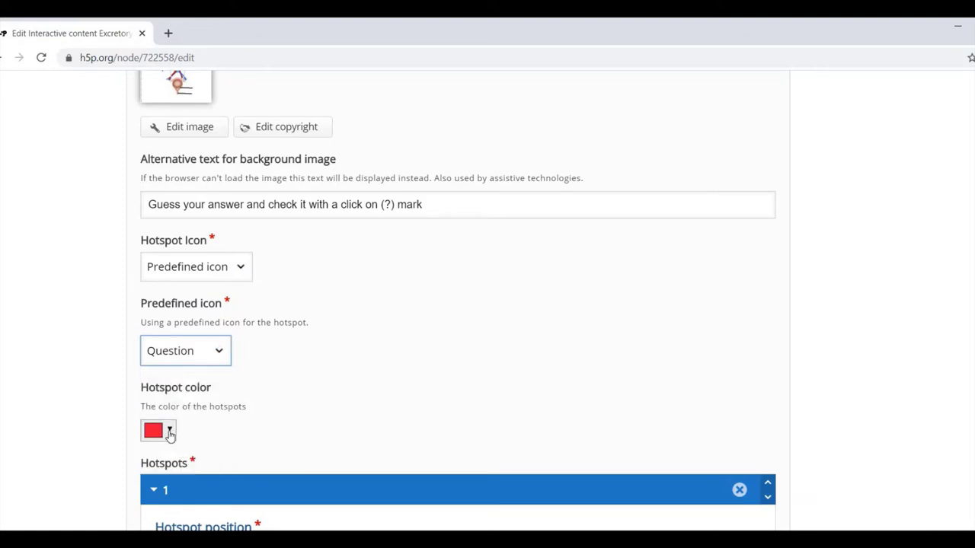
- View the color choices for the hotspots and close the color picker
click(170, 433)
click(170, 433)
click(170, 432)
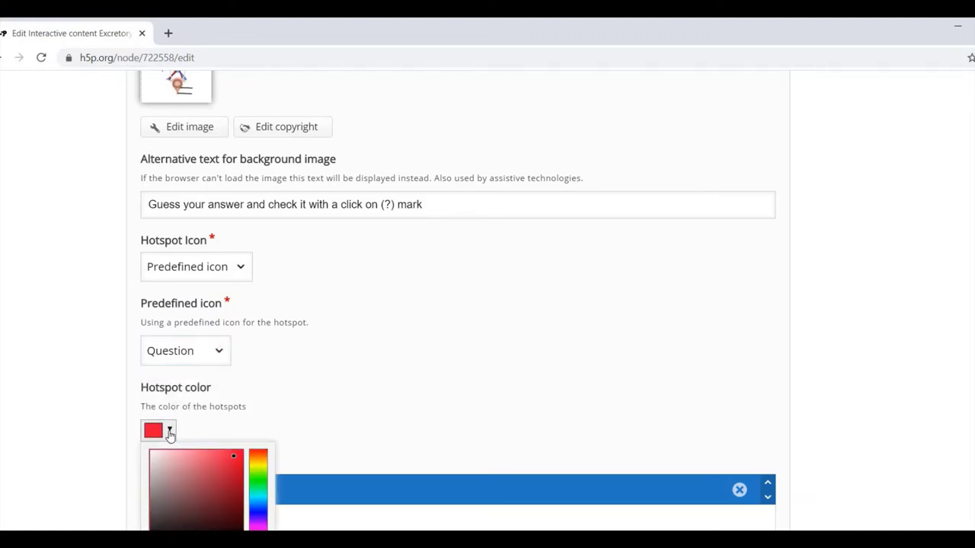
click(363, 365)
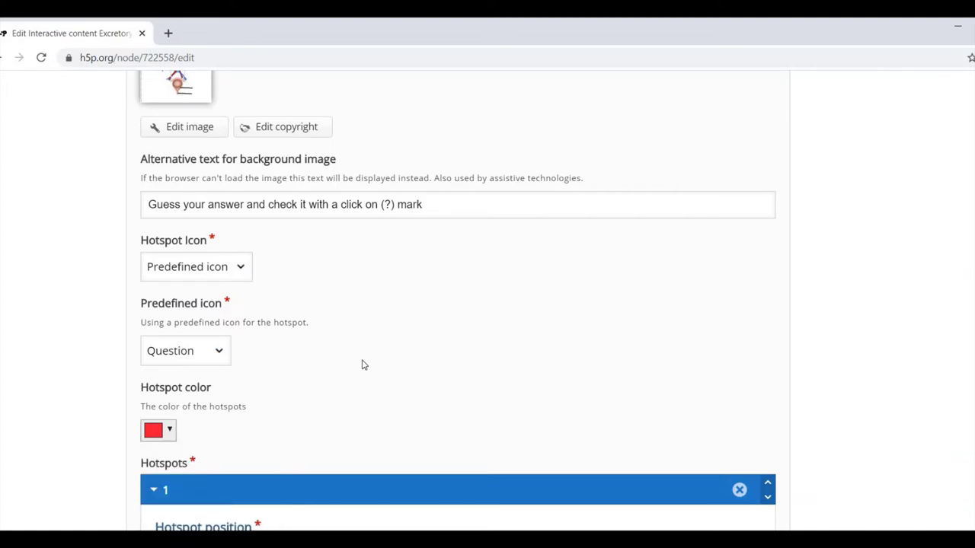
- Place hotspot 1 at the outer end of the label line beside the kidney on the right of the image
scroll(364, 365, down, 3)
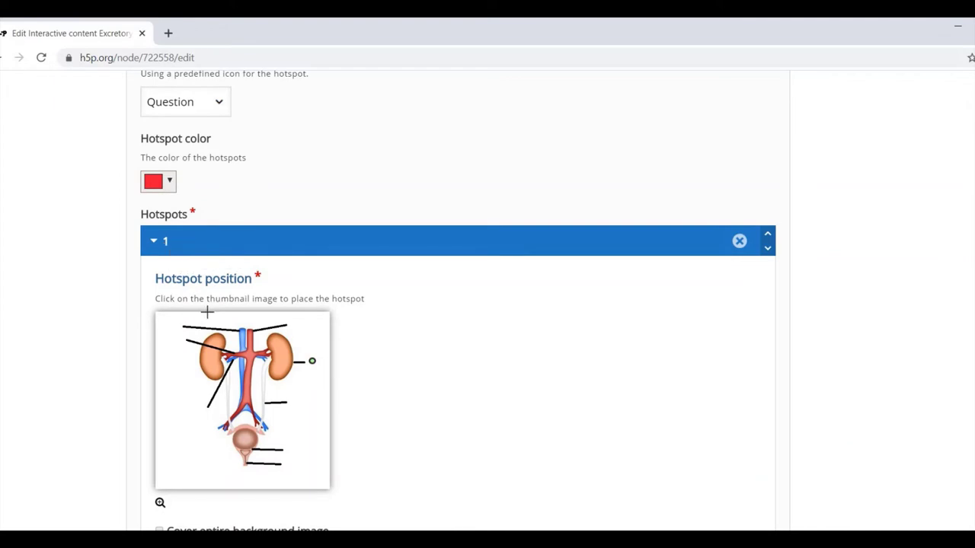
scroll(263, 361, down, 3)
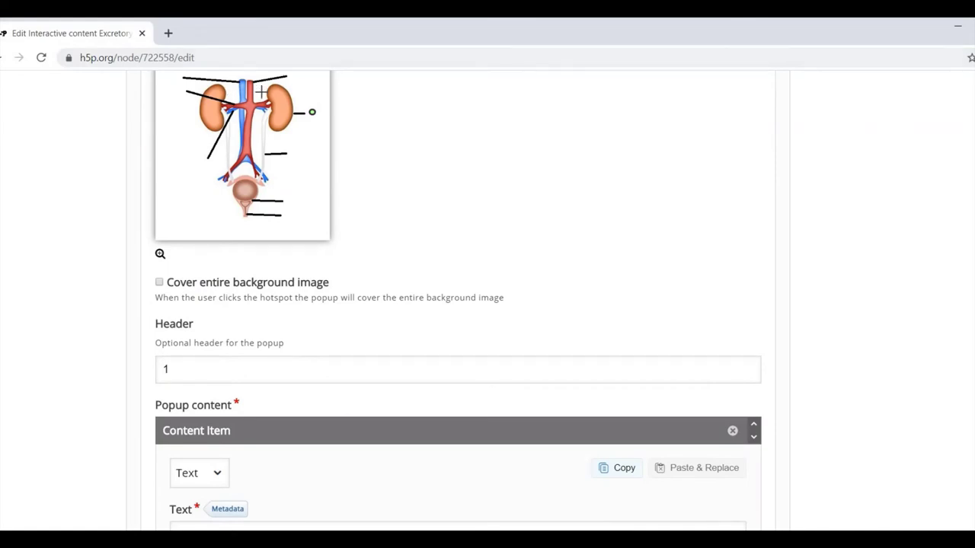
scroll(259, 118, up, 2)
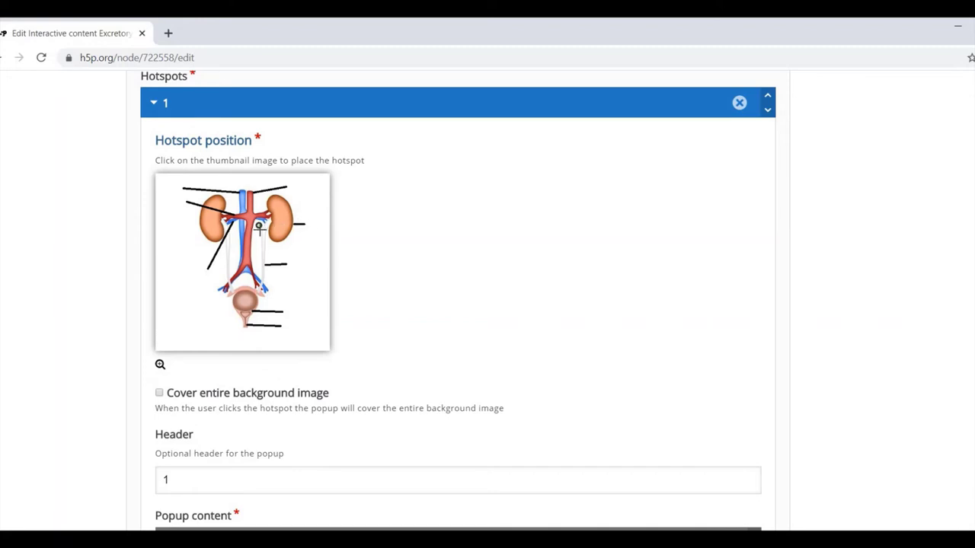
click(305, 222)
click(308, 222)
- Check hotspot 1's header and popup text, and view the content types offered for its popup item
scroll(182, 490, down, 3)
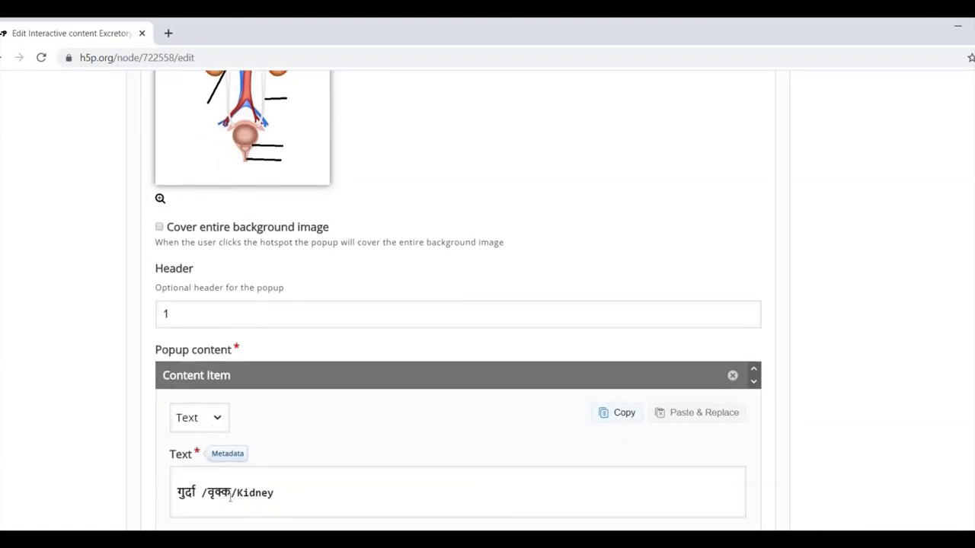
click(213, 425)
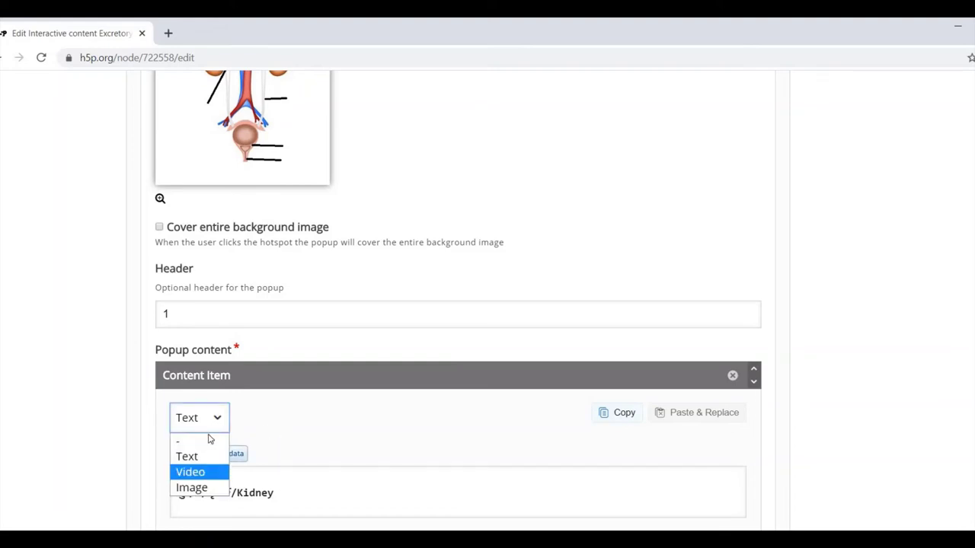
click(268, 442)
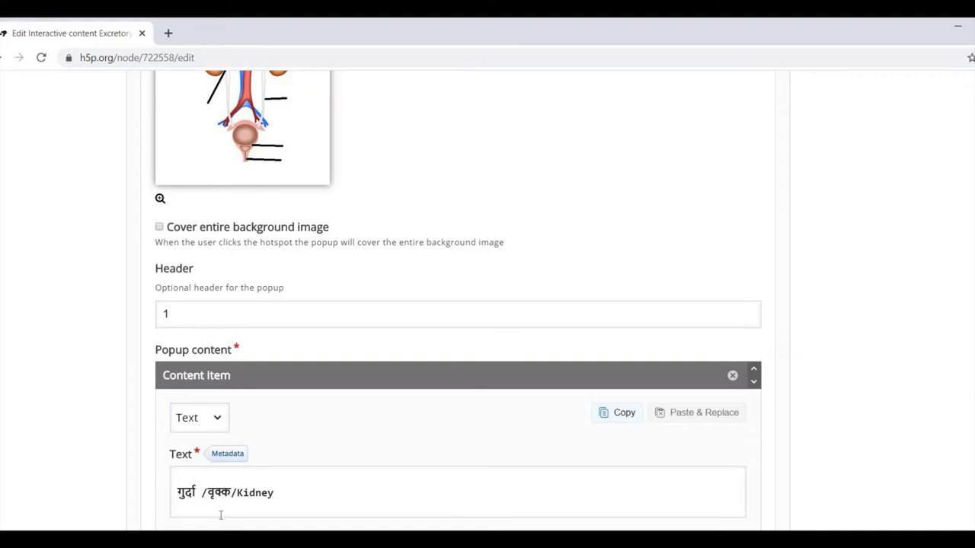
- Reposition the second hotspot at the outer end of the upper-right label line on the excretory system image
scroll(220, 520, down, 3)
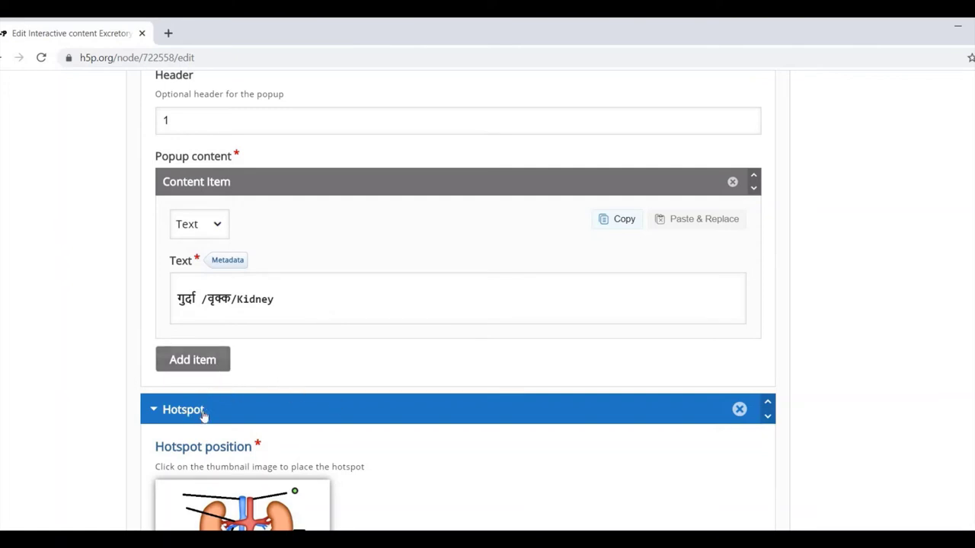
scroll(201, 412, down, 3)
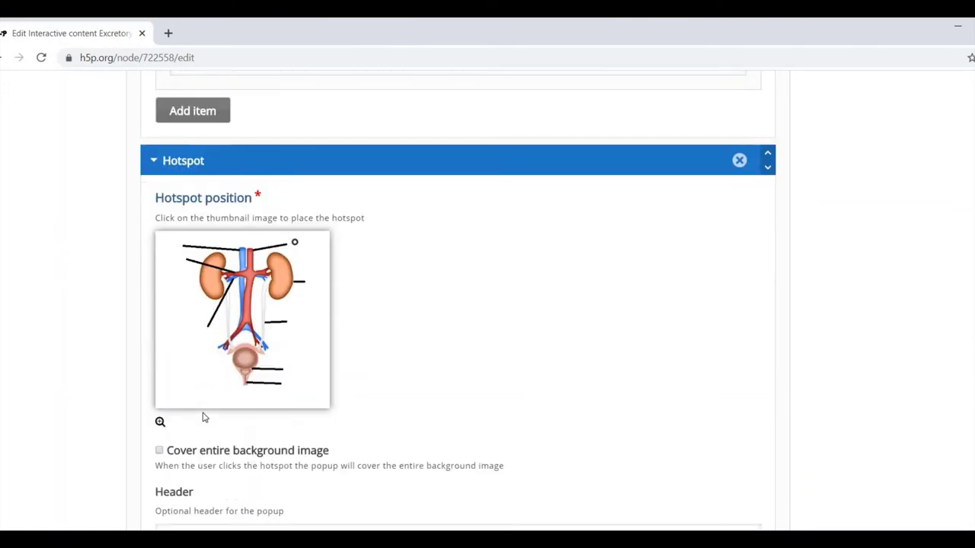
double_click(293, 240)
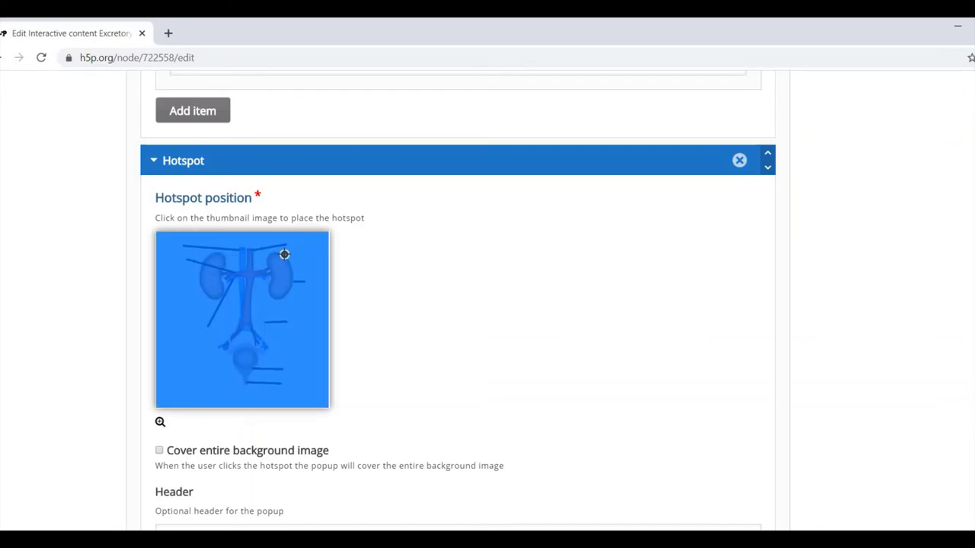
click(284, 254)
double_click(284, 253)
click(290, 240)
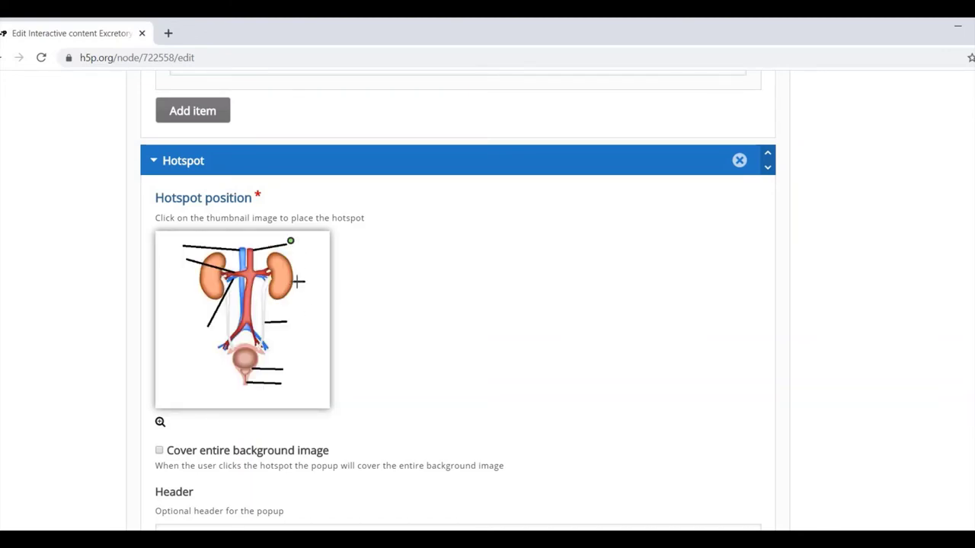
- Review the positions, headers and popup texts of the remaining hotspots, from the second hotspot through hotspot 9
scroll(354, 356, down, 3)
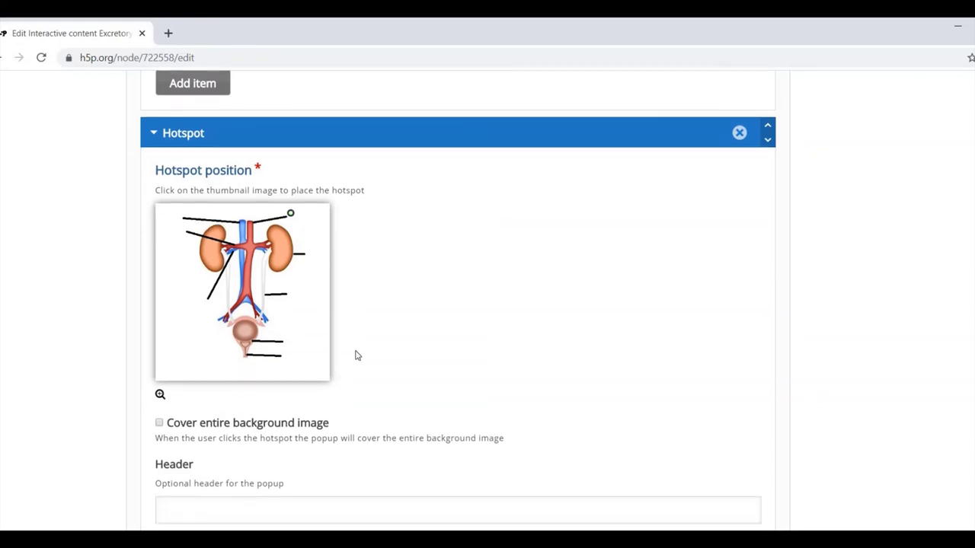
scroll(355, 356, down, 3)
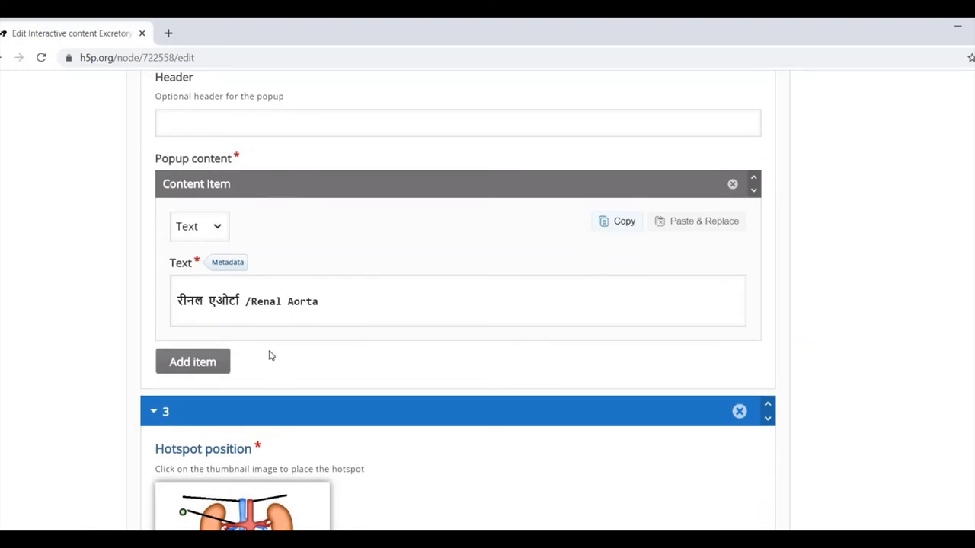
scroll(269, 355, down, 3)
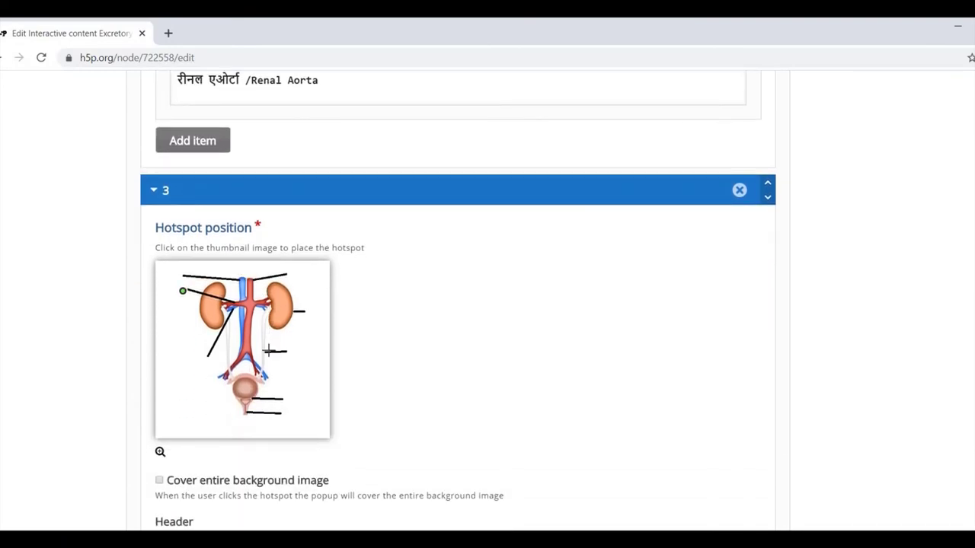
scroll(269, 352, down, 8)
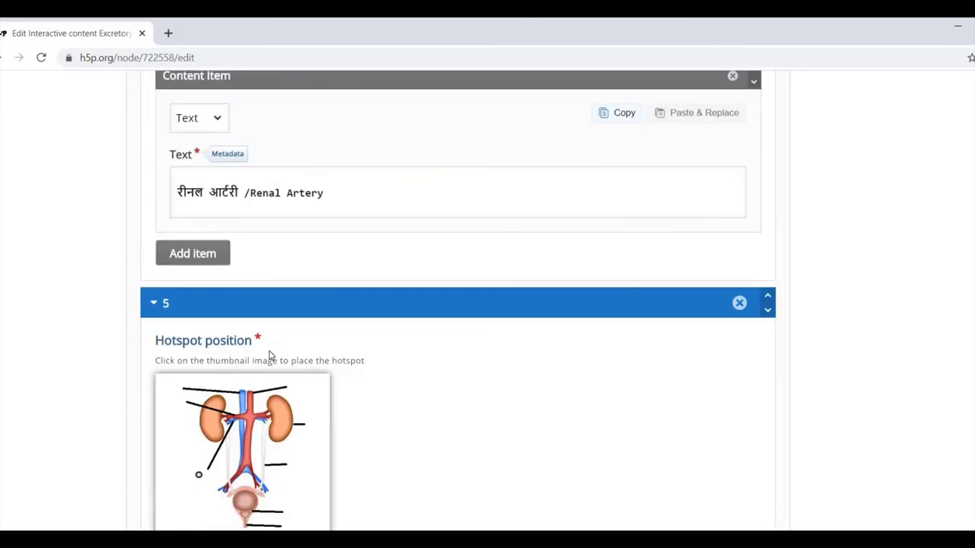
scroll(269, 354, down, 1)
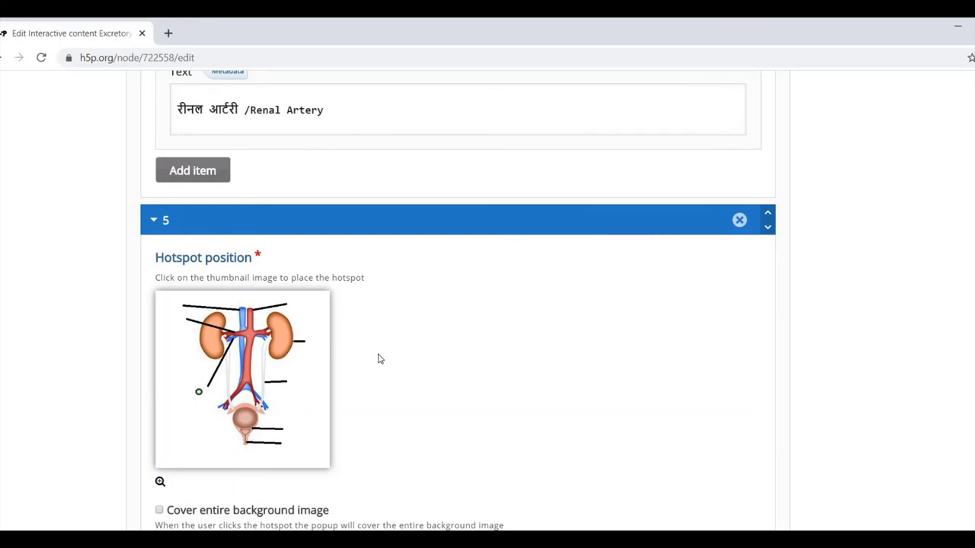
scroll(379, 358, down, 6)
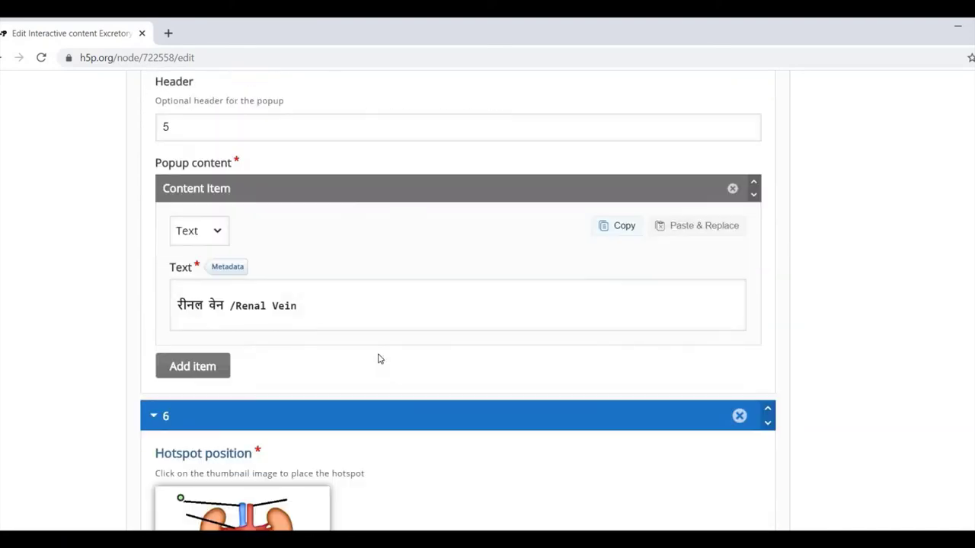
scroll(379, 358, down, 8)
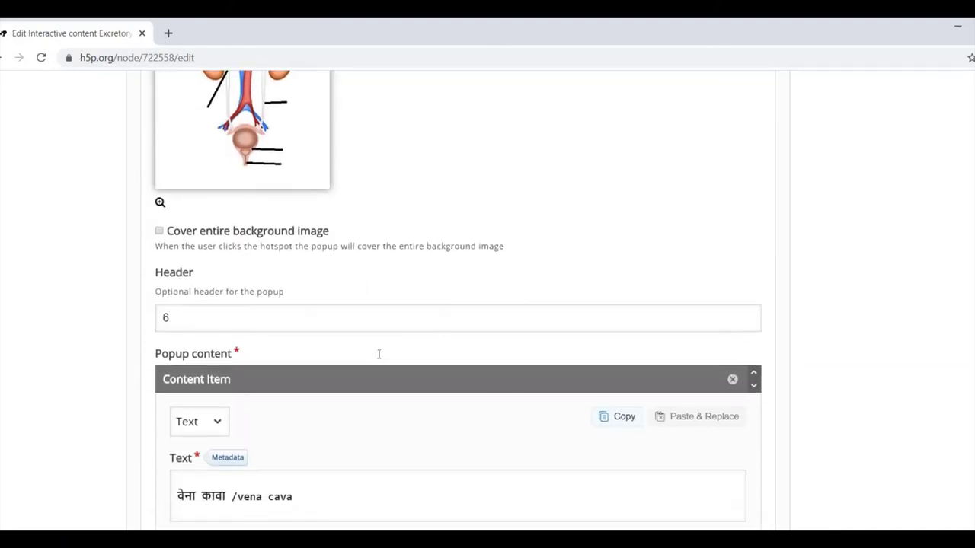
scroll(379, 359, down, 3)
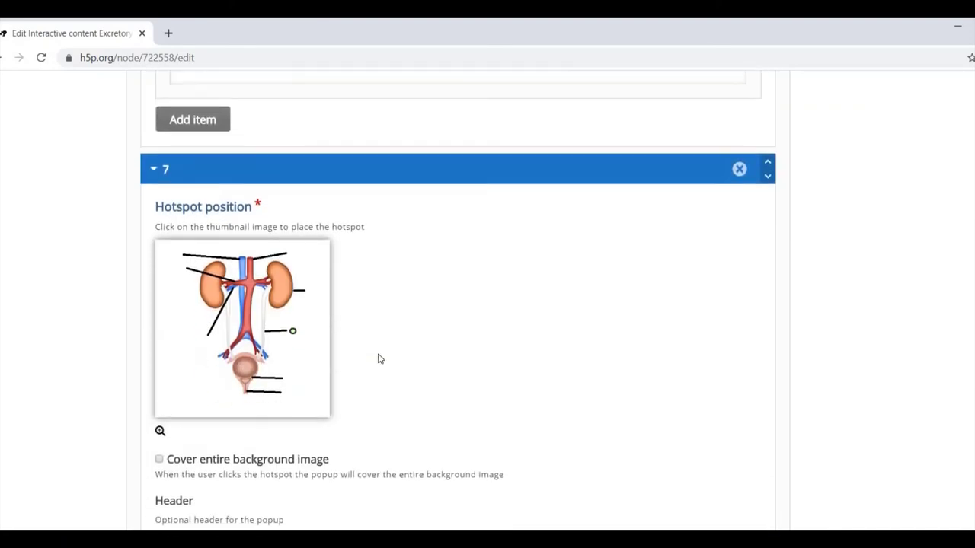
scroll(379, 358, down, 8)
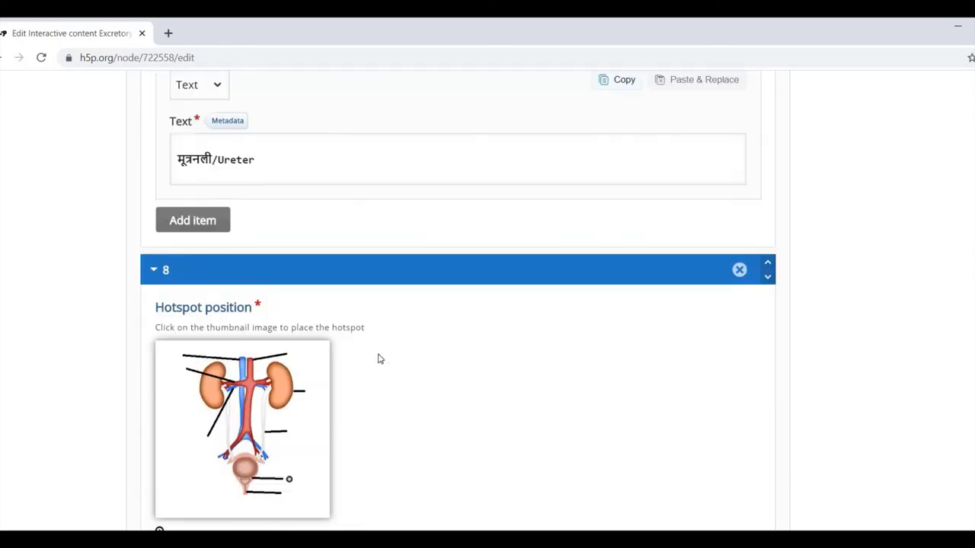
scroll(379, 358, down, 2)
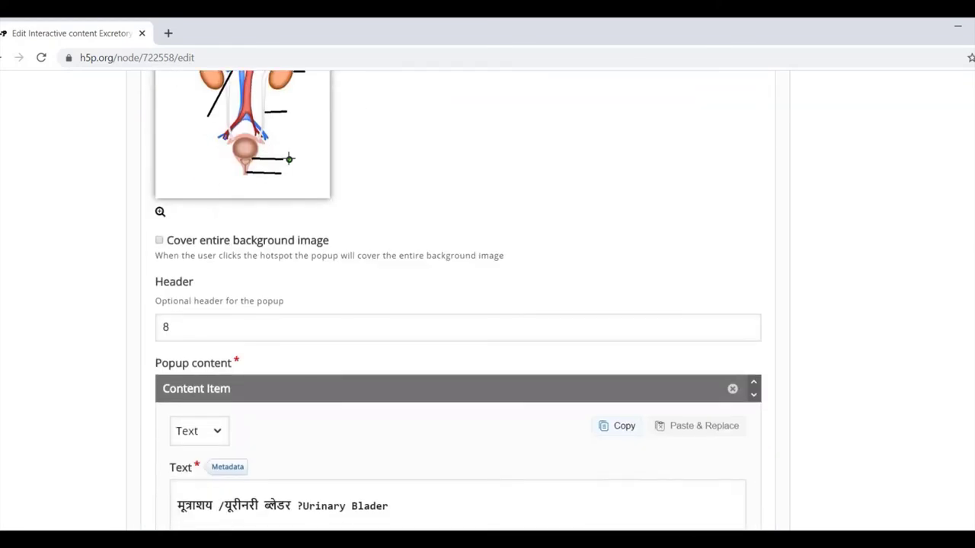
scroll(317, 209, down, 6)
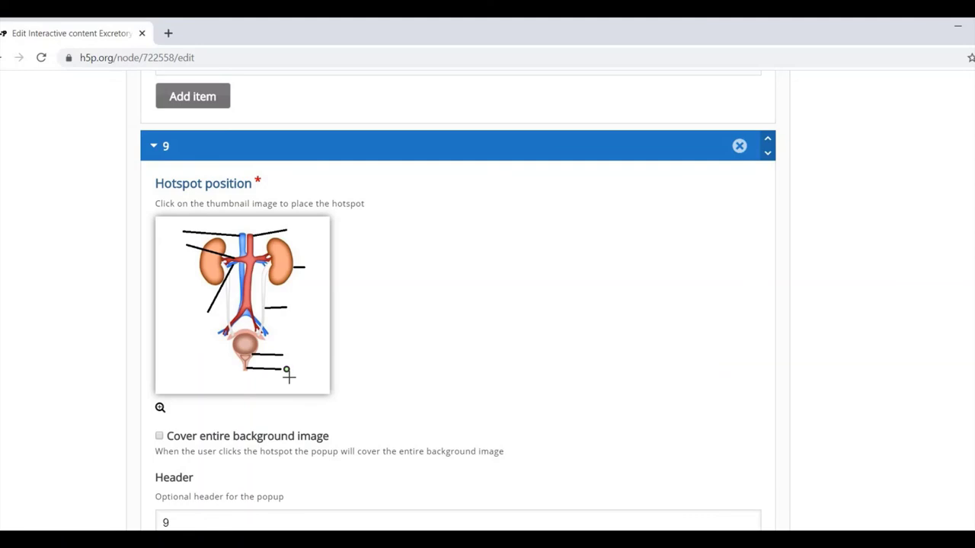
scroll(289, 380, down, 10)
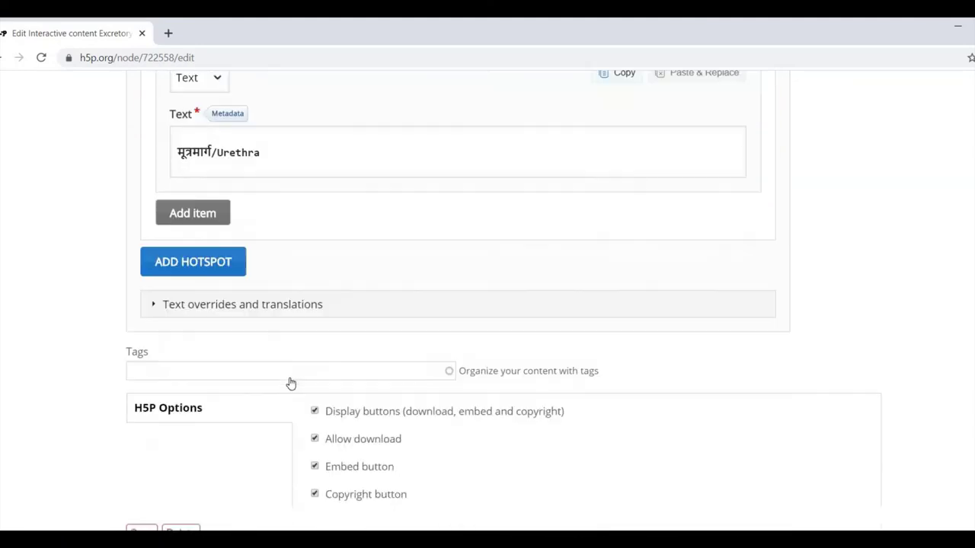
- Save the activity, and test the popups of the kidney and aorta hotspots on the published image, closing each one
scroll(290, 380, down, 3)
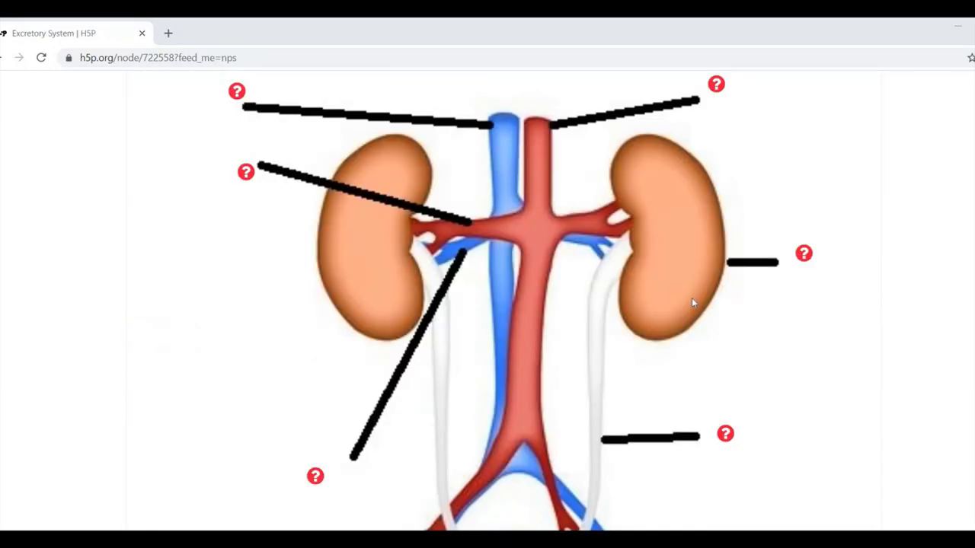
click(804, 256)
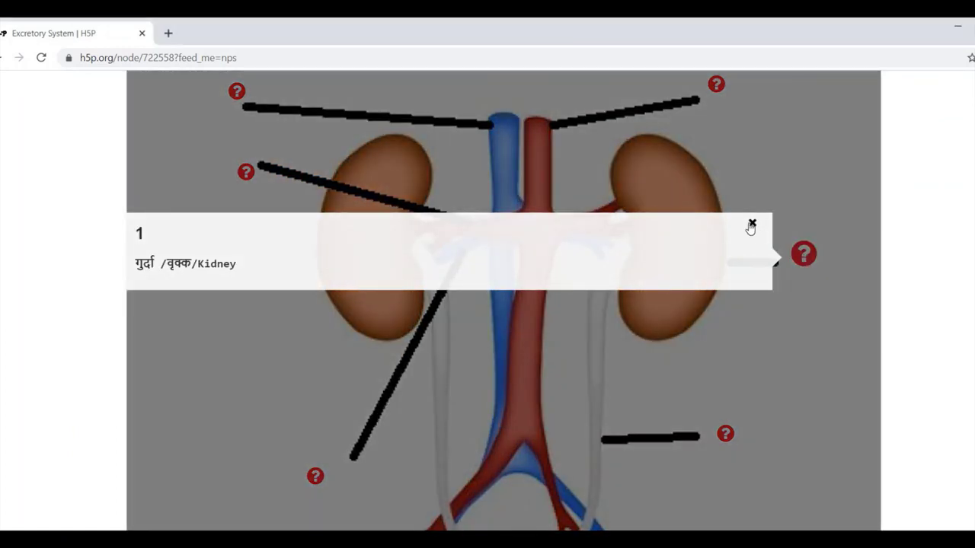
click(751, 223)
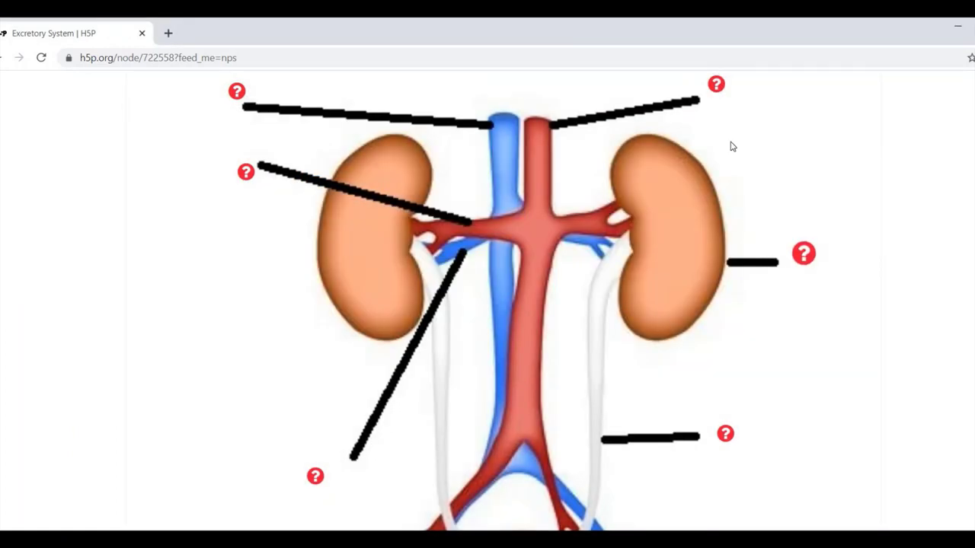
click(715, 82)
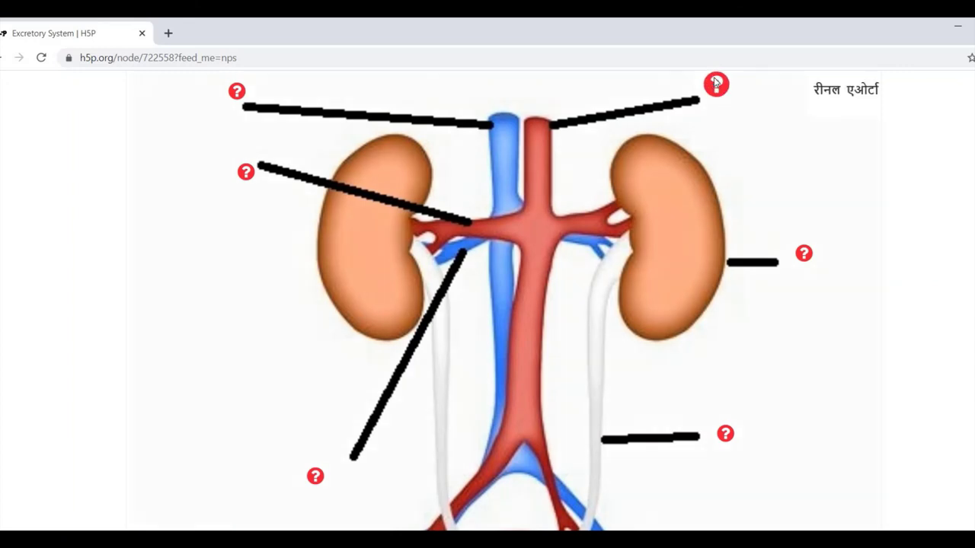
click(665, 81)
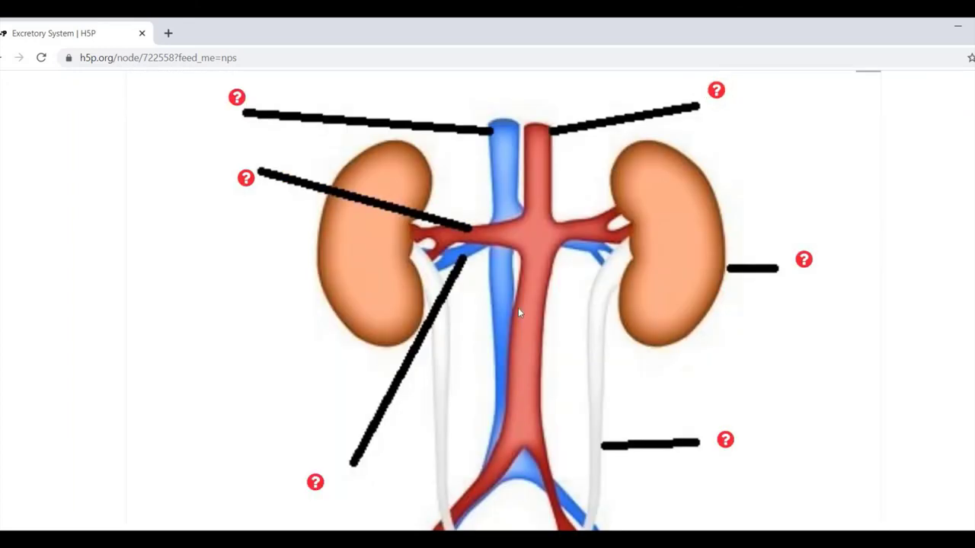
- Test the popups of the ureter and vena cava hotspots, closing each one after viewing
click(727, 442)
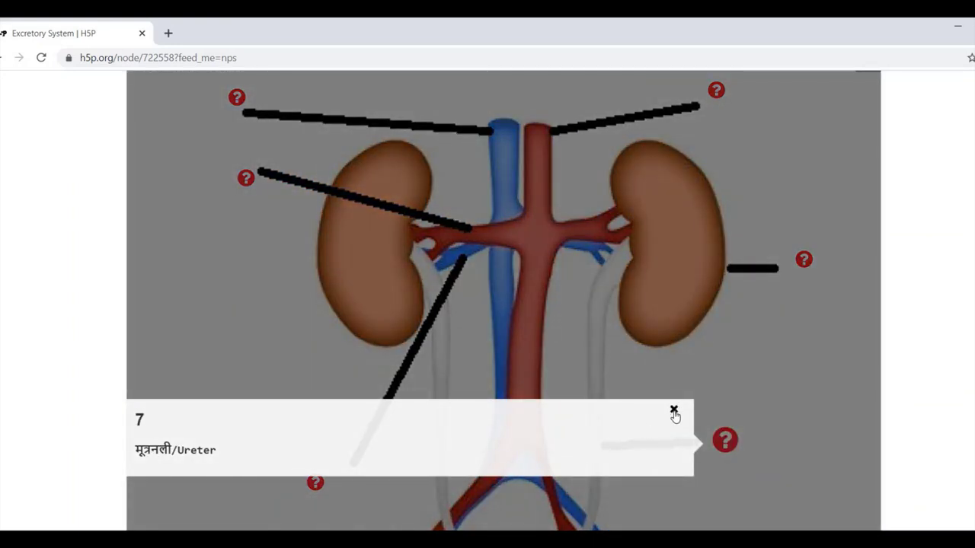
click(674, 409)
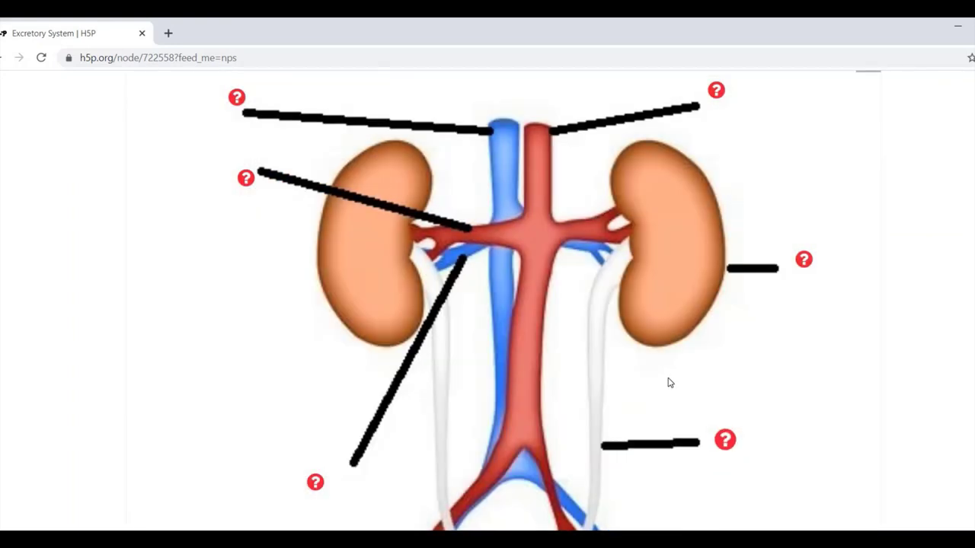
click(237, 99)
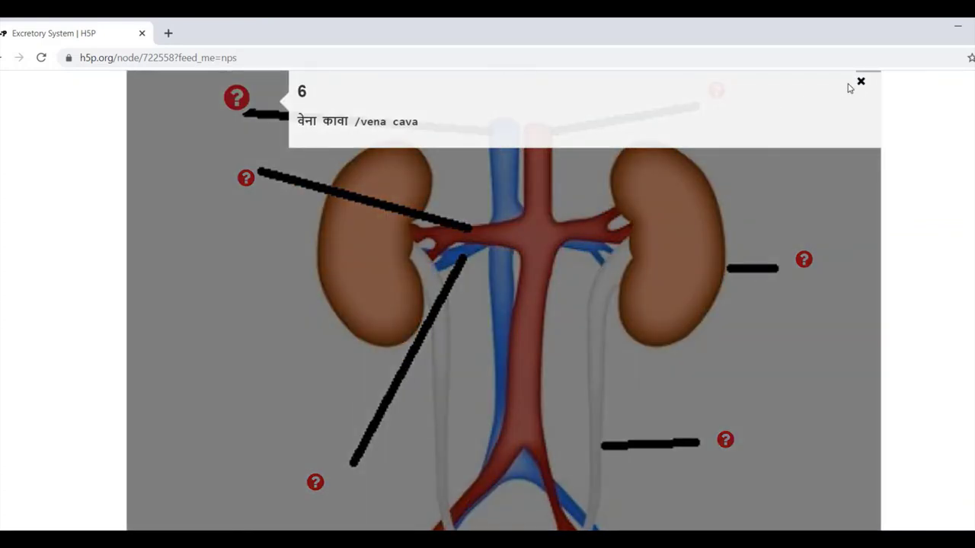
click(859, 83)
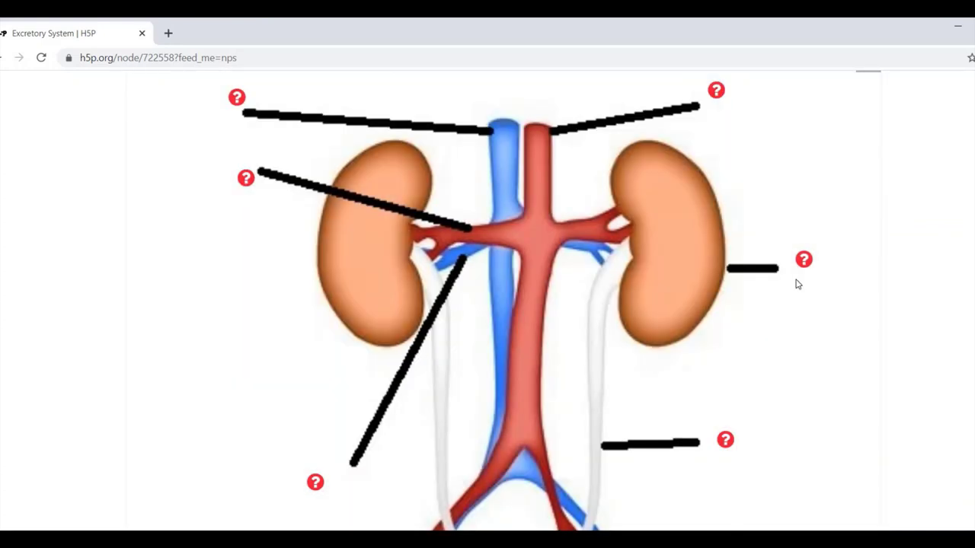
- Test the urinary bladder hotspot in the lower part of the diagram and close its popup
scroll(796, 284, down, 5)
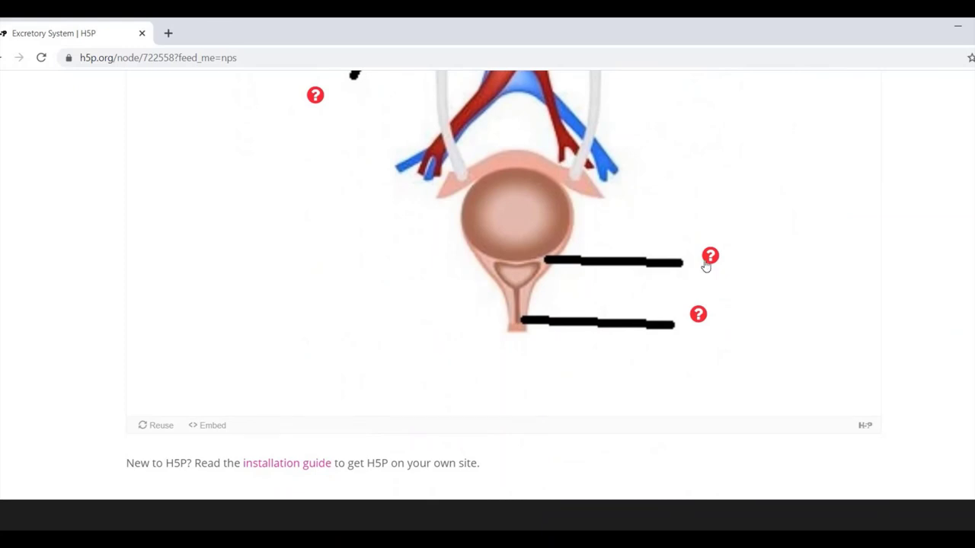
click(709, 257)
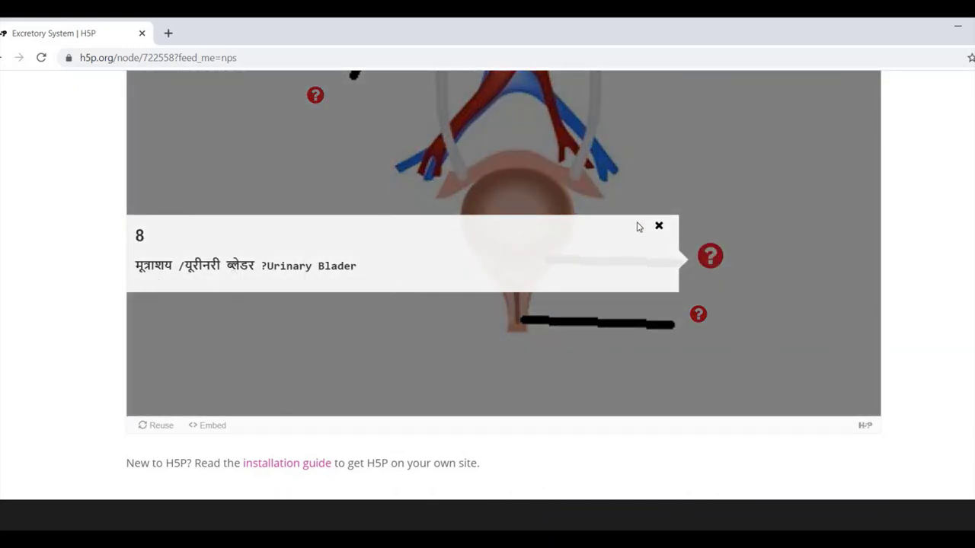
click(661, 227)
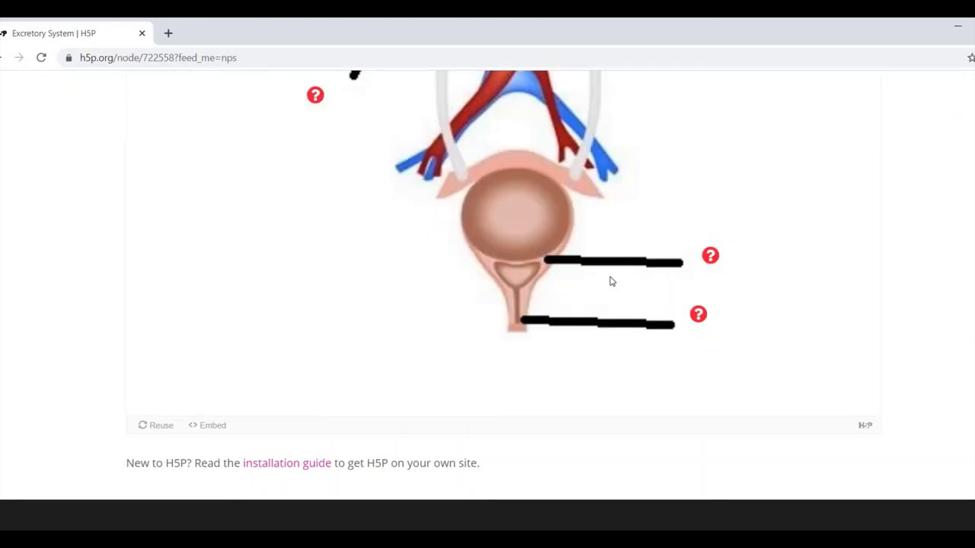